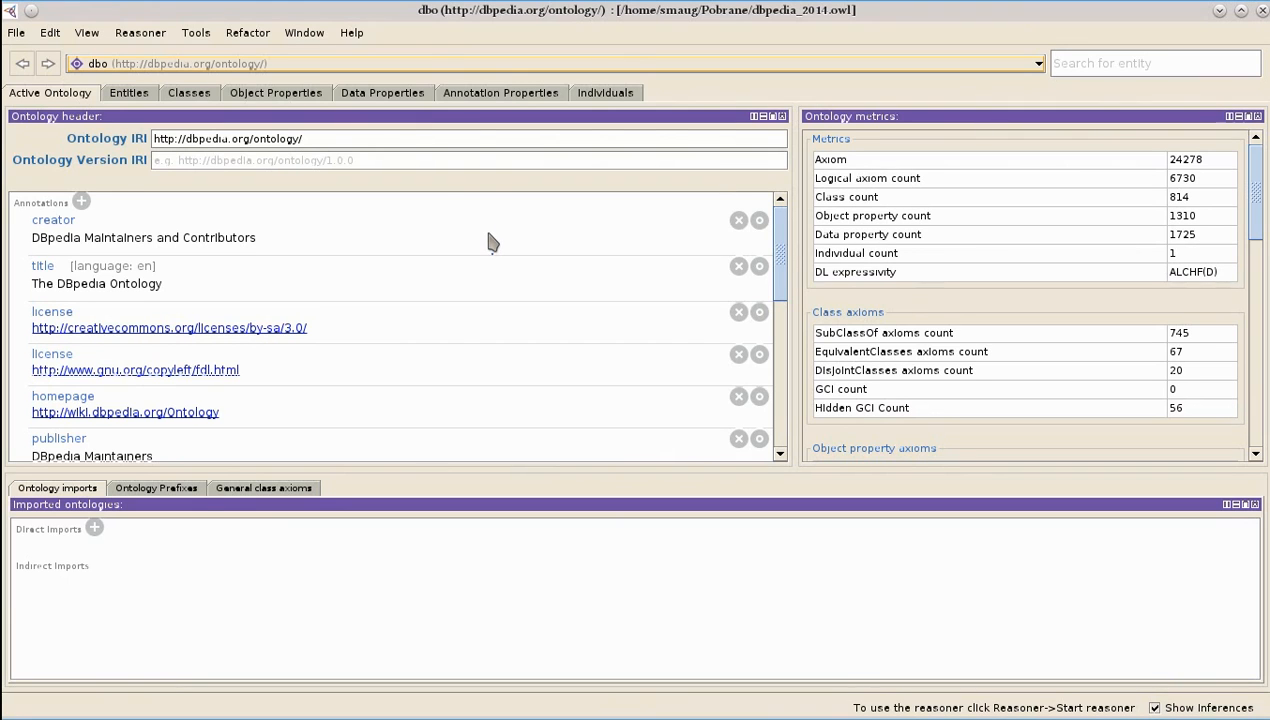
# - Add the SLDM Tab to the workspace and open it
pyautogui.click(304, 32)
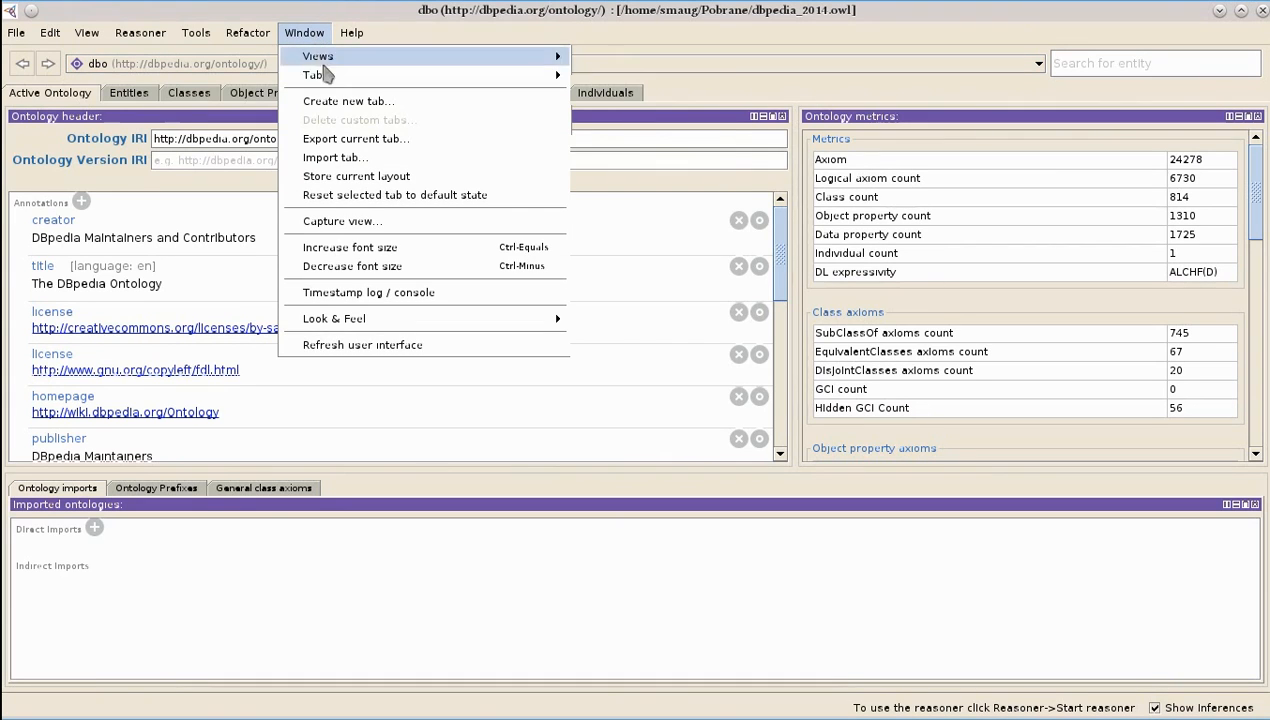
pyautogui.moveTo(347, 80)
pyautogui.click(639, 243)
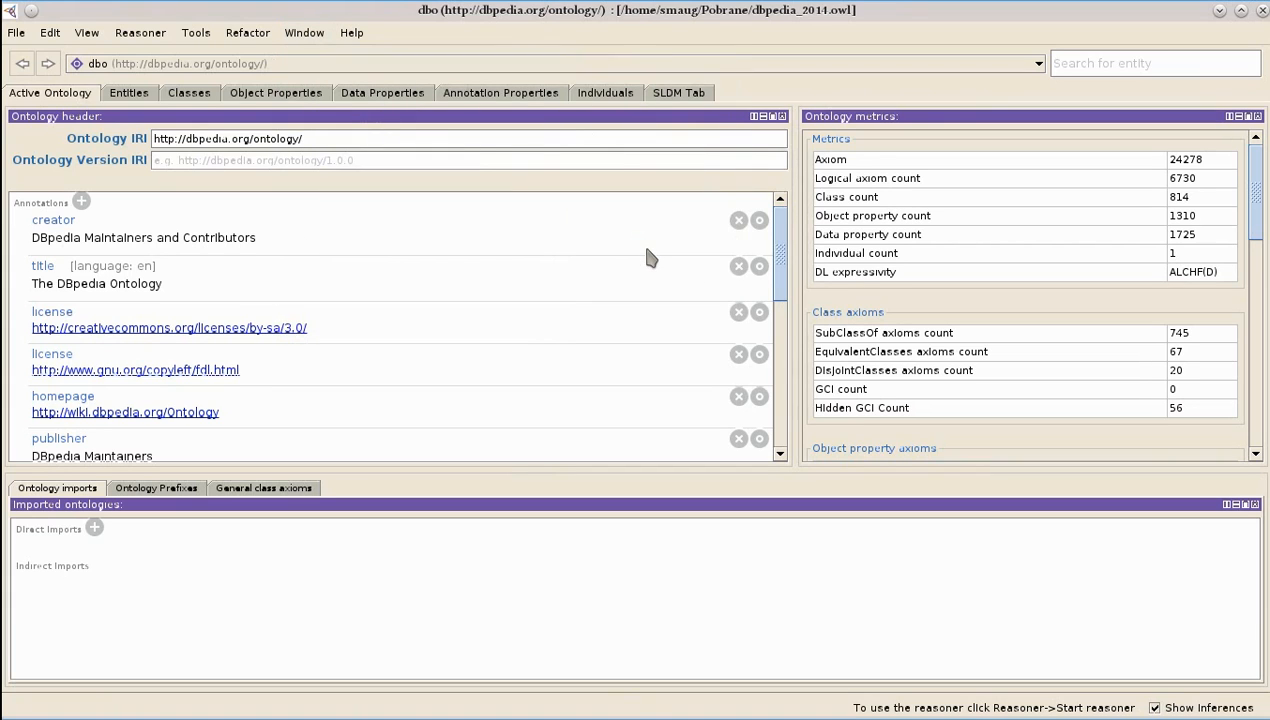
pyautogui.click(680, 92)
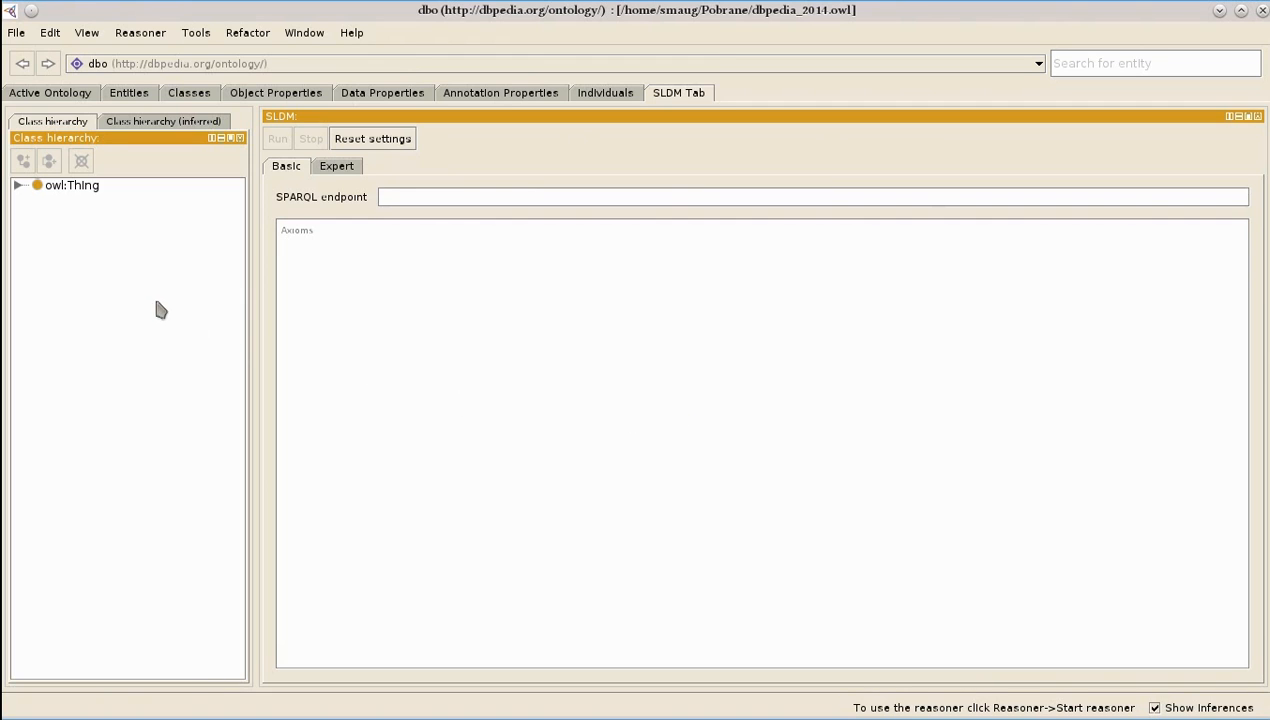
# - Expand owl:Thing, Agent and Person in the class hierarchy and select the Astronaut class
pyautogui.click(18, 186)
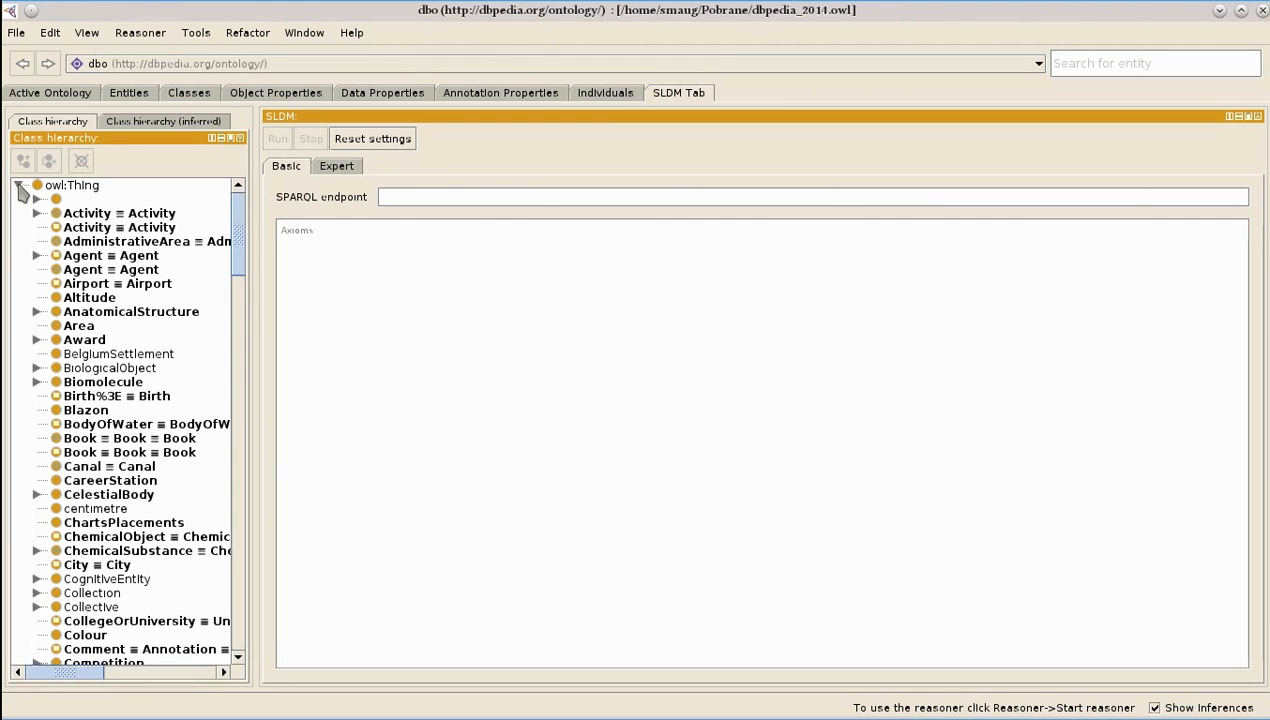
pyautogui.click(36, 256)
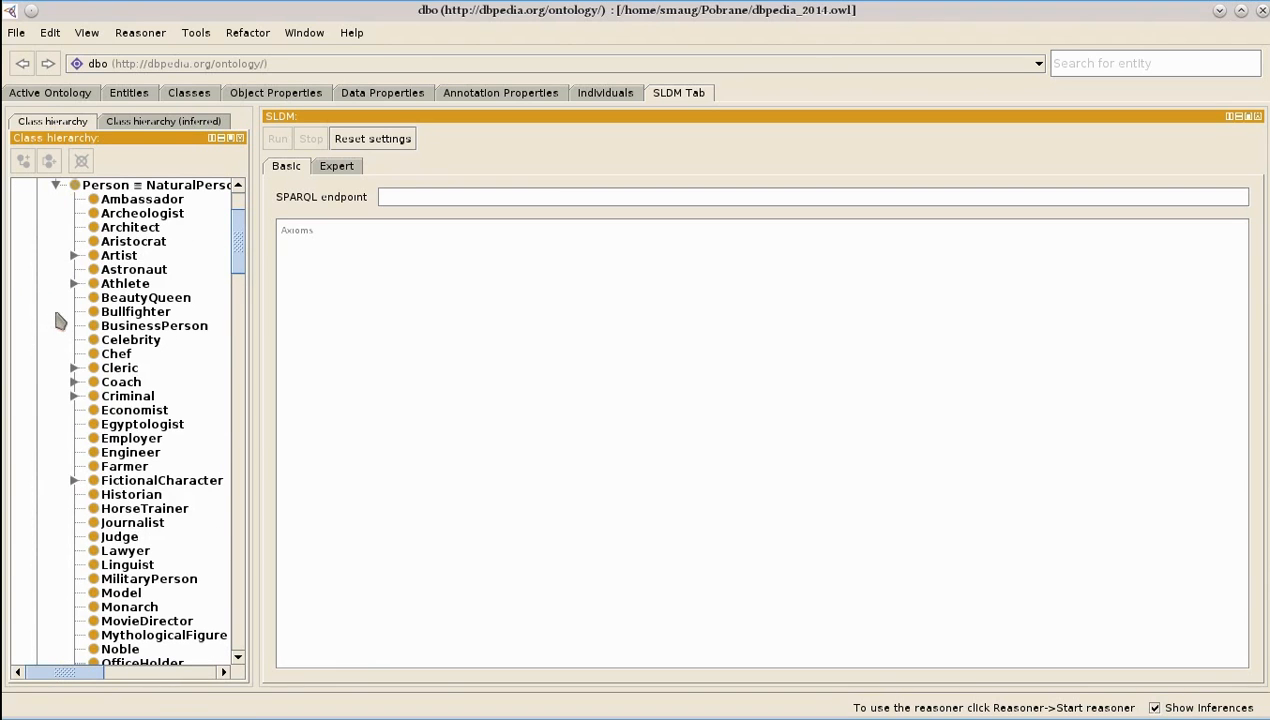
pyautogui.click(55, 312)
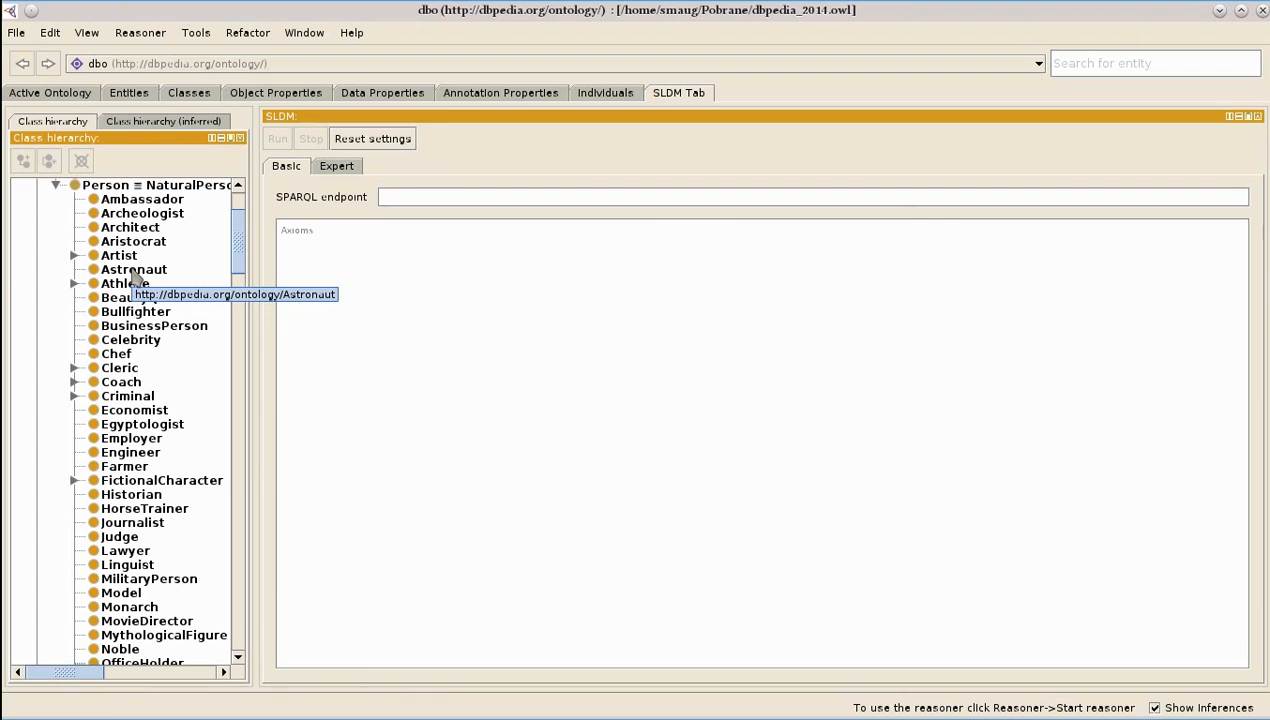
pyautogui.click(133, 272)
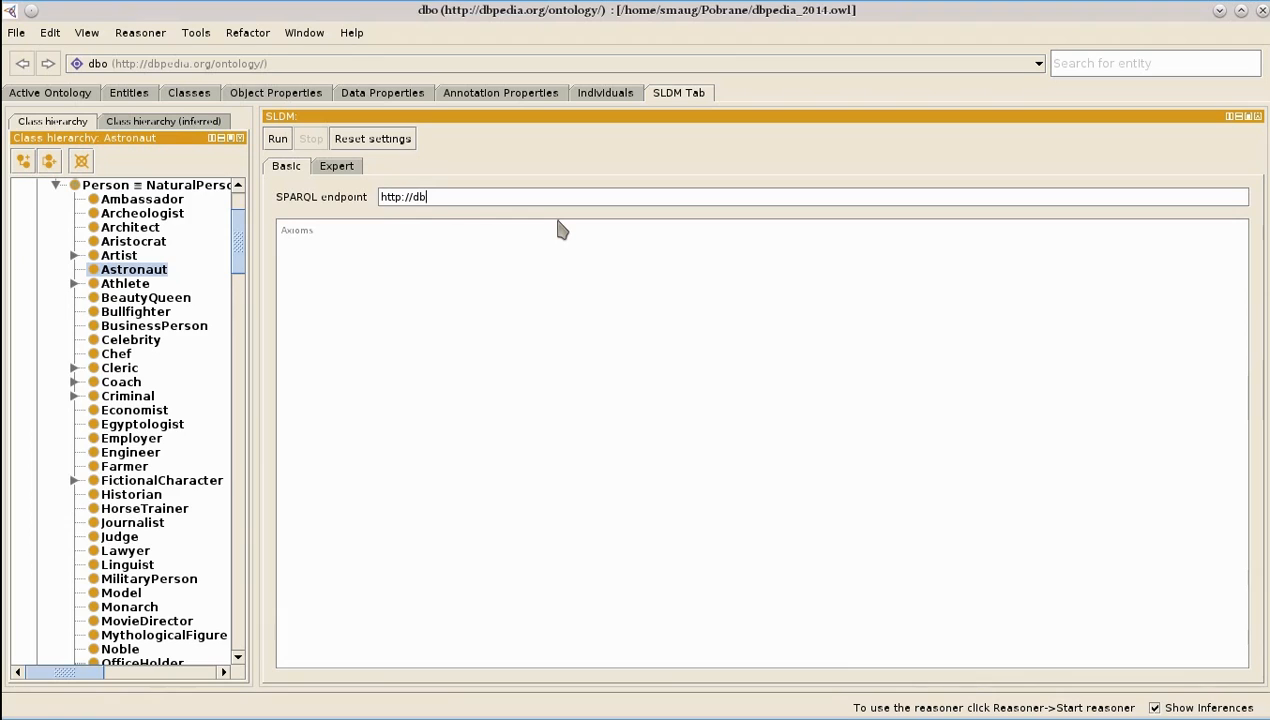
pyautogui.write('edia.org/sparql')
pyautogui.click(278, 142)
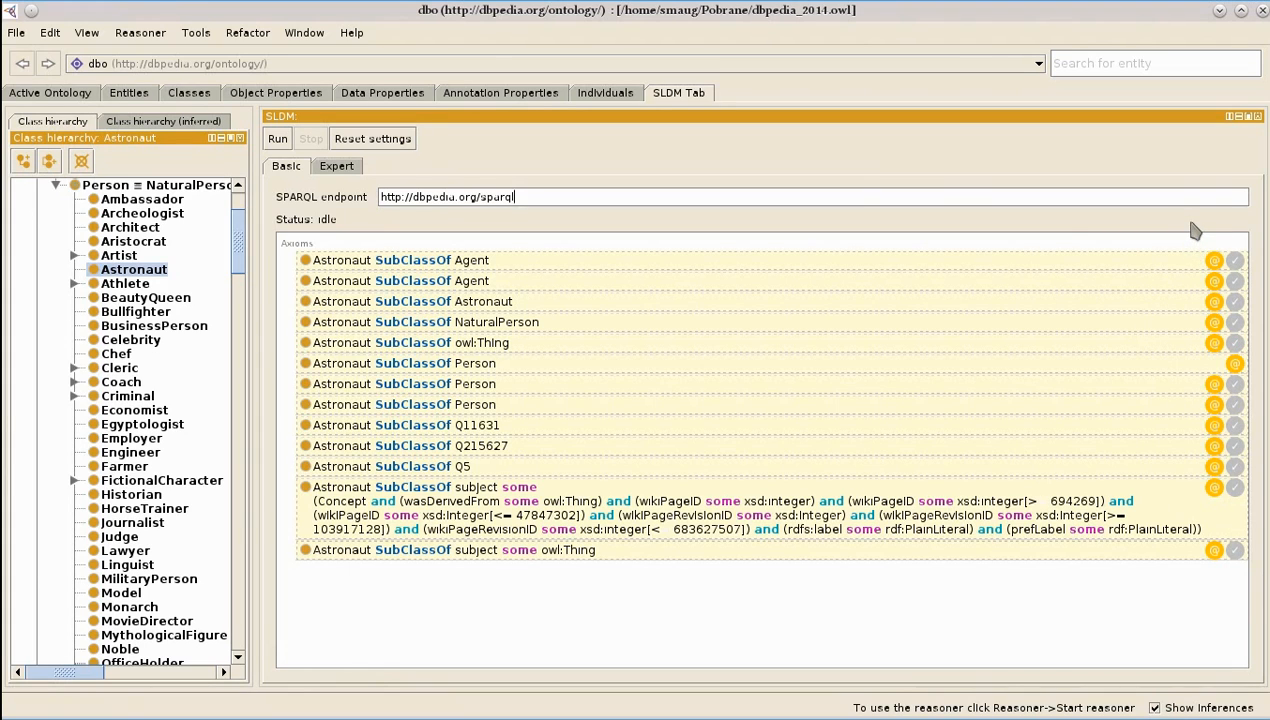
# - Review the annotations of the first suggested Agent axiom and accept the Astronaut SubClassOf NaturalPerson axiom into the ontology
pyautogui.click(1214, 260)
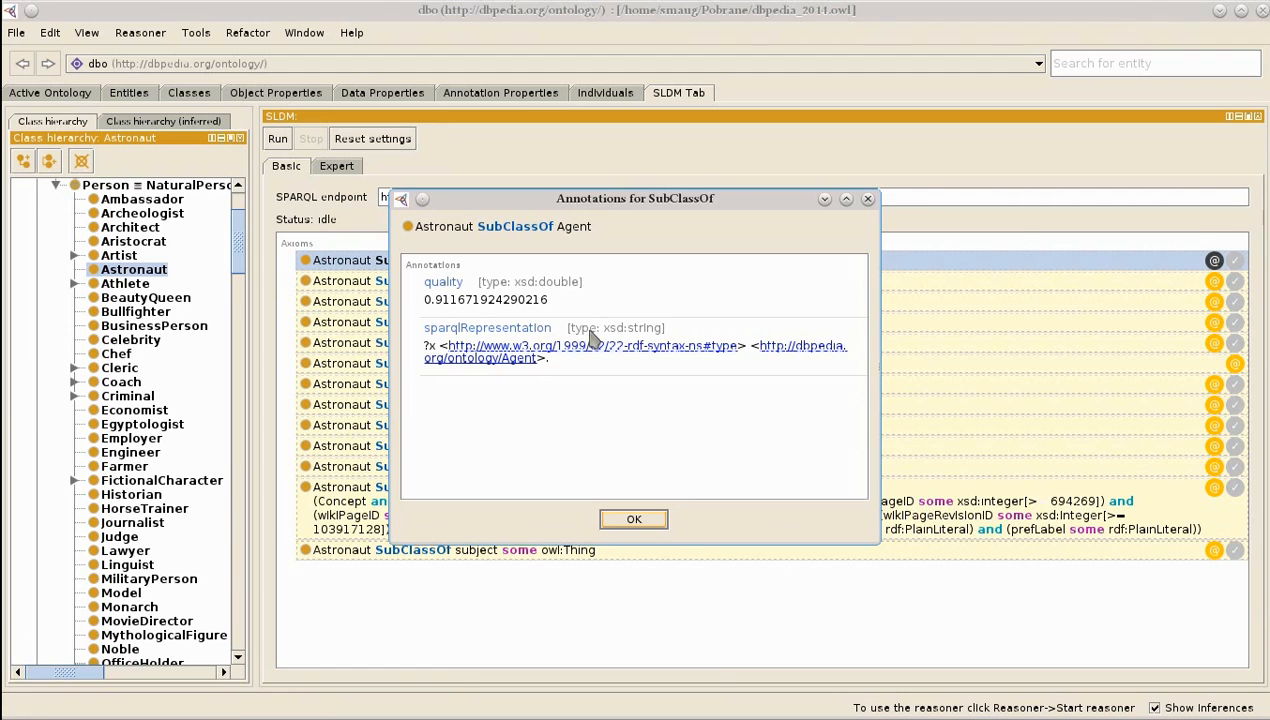
pyautogui.click(649, 520)
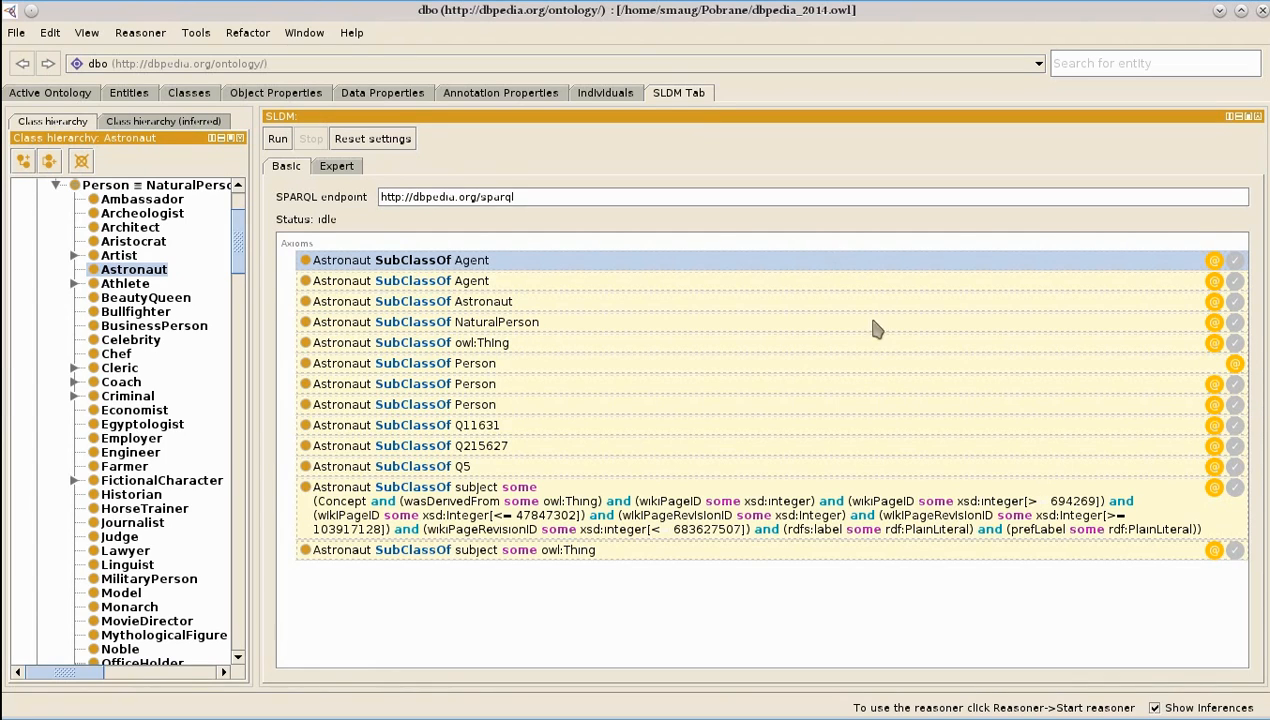
pyautogui.click(1236, 325)
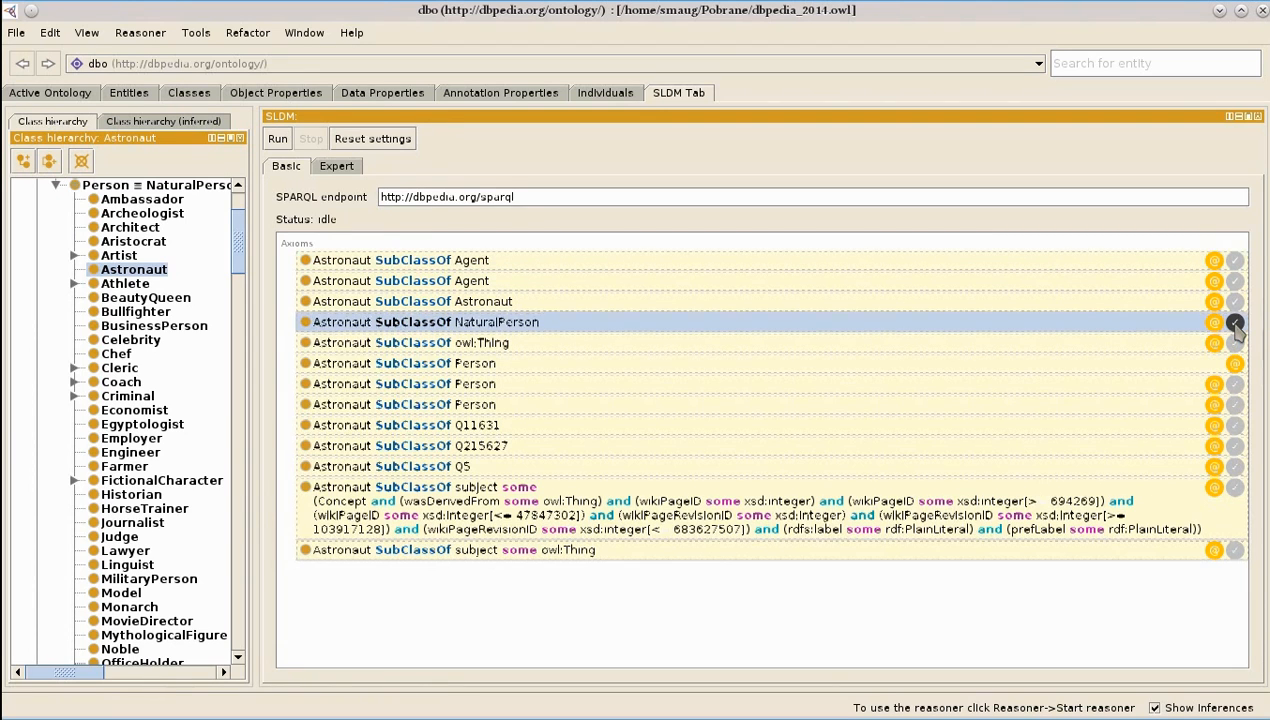
pyautogui.click(1236, 325)
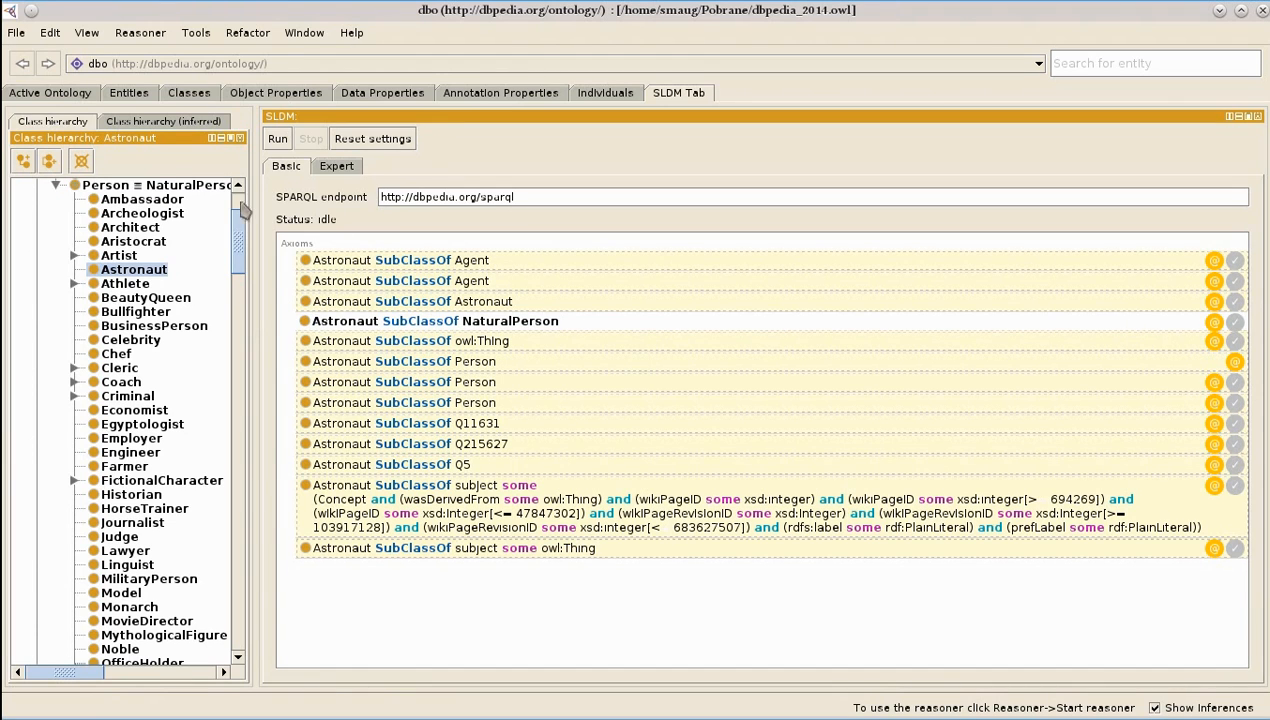
# - Inspect the annotations of the NaturalPerson superclass axiom in Astronaut's class description
pyautogui.click(189, 92)
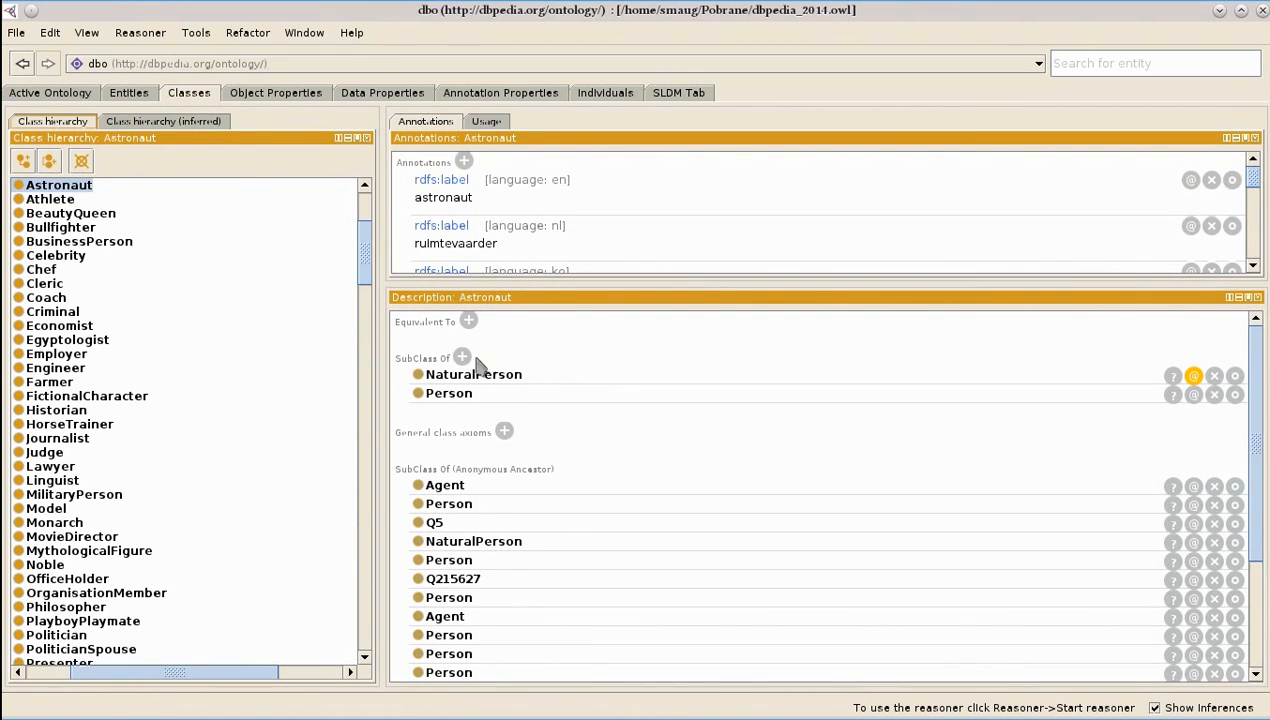
pyautogui.click(1193, 377)
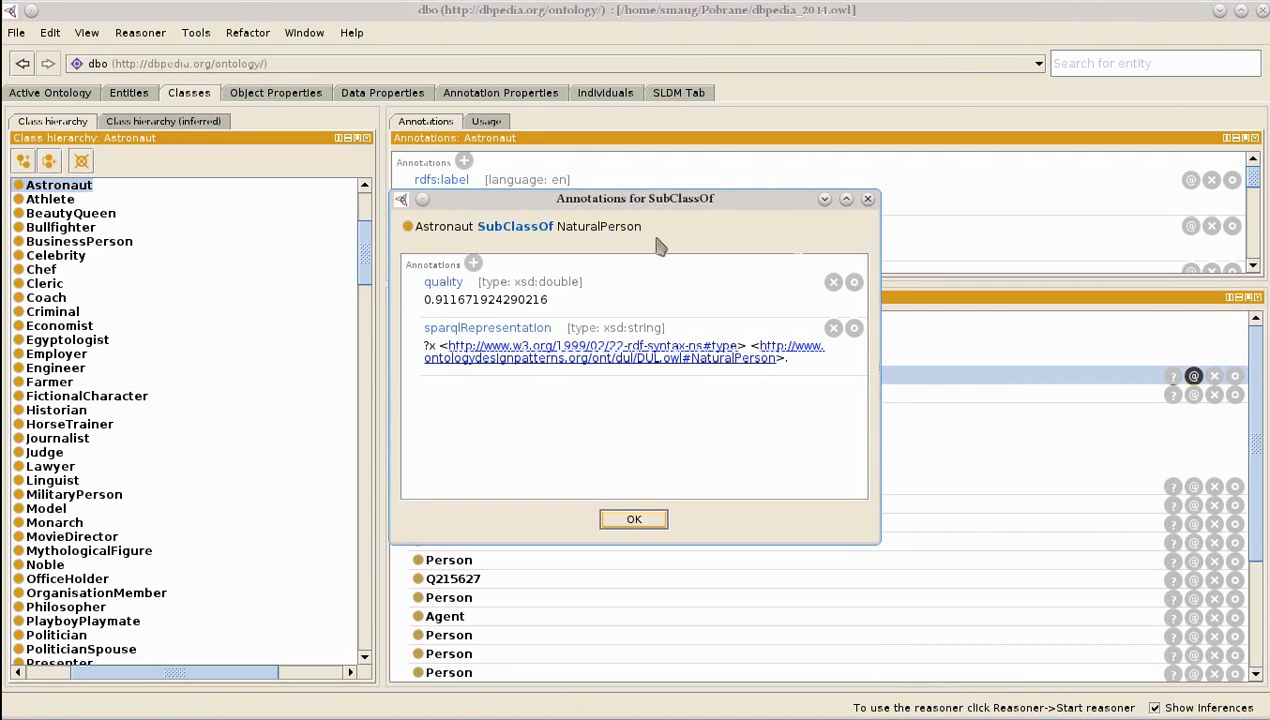
pyautogui.click(632, 520)
pyautogui.click(678, 92)
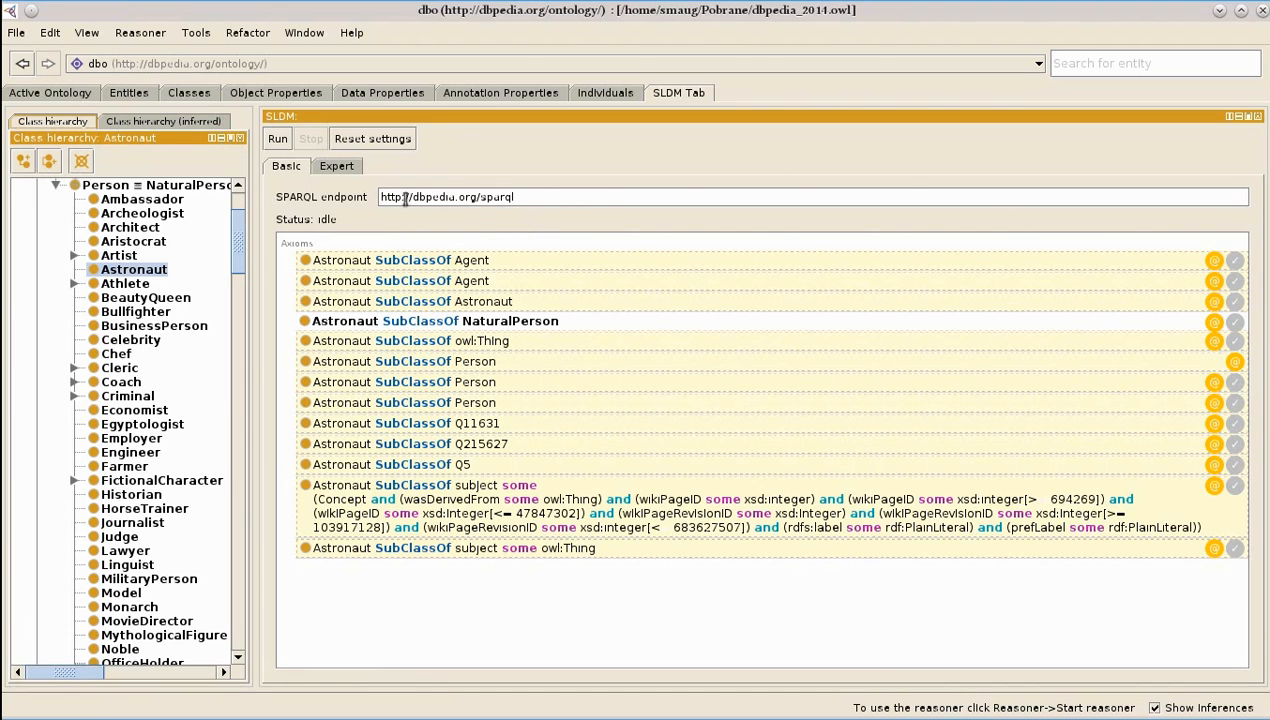
pyautogui.click(330, 172)
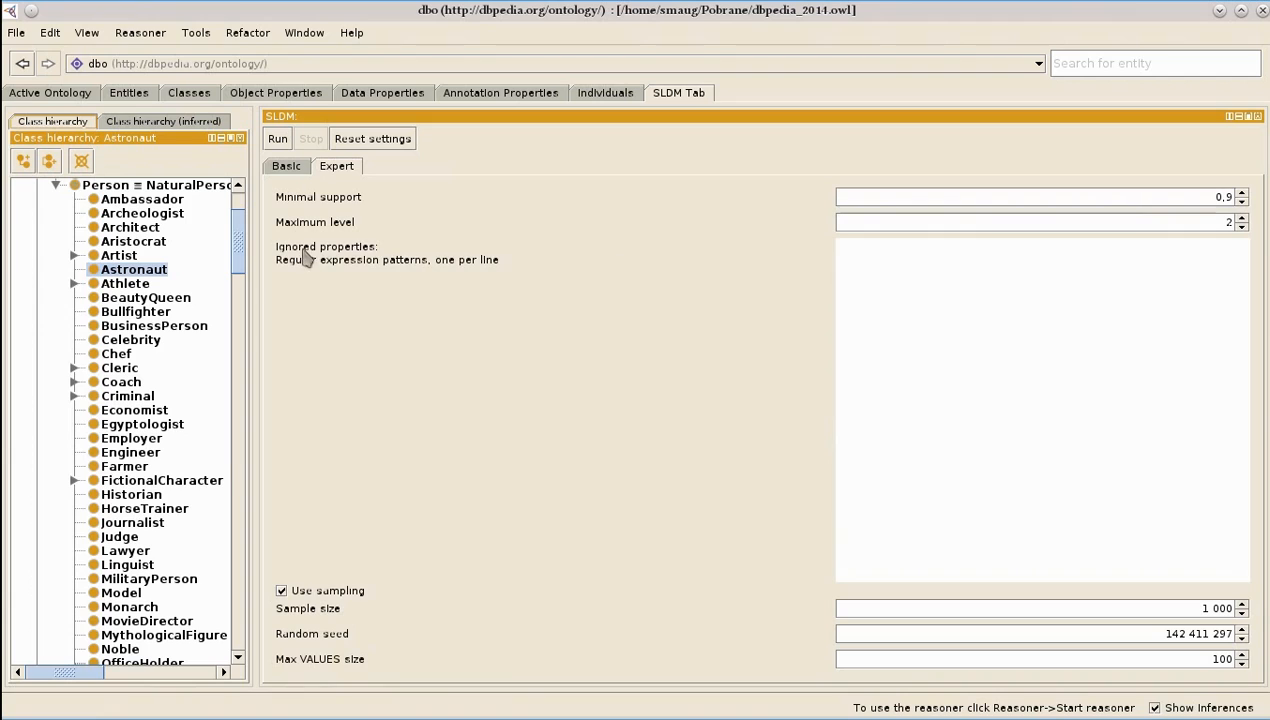
pyautogui.click(973, 322)
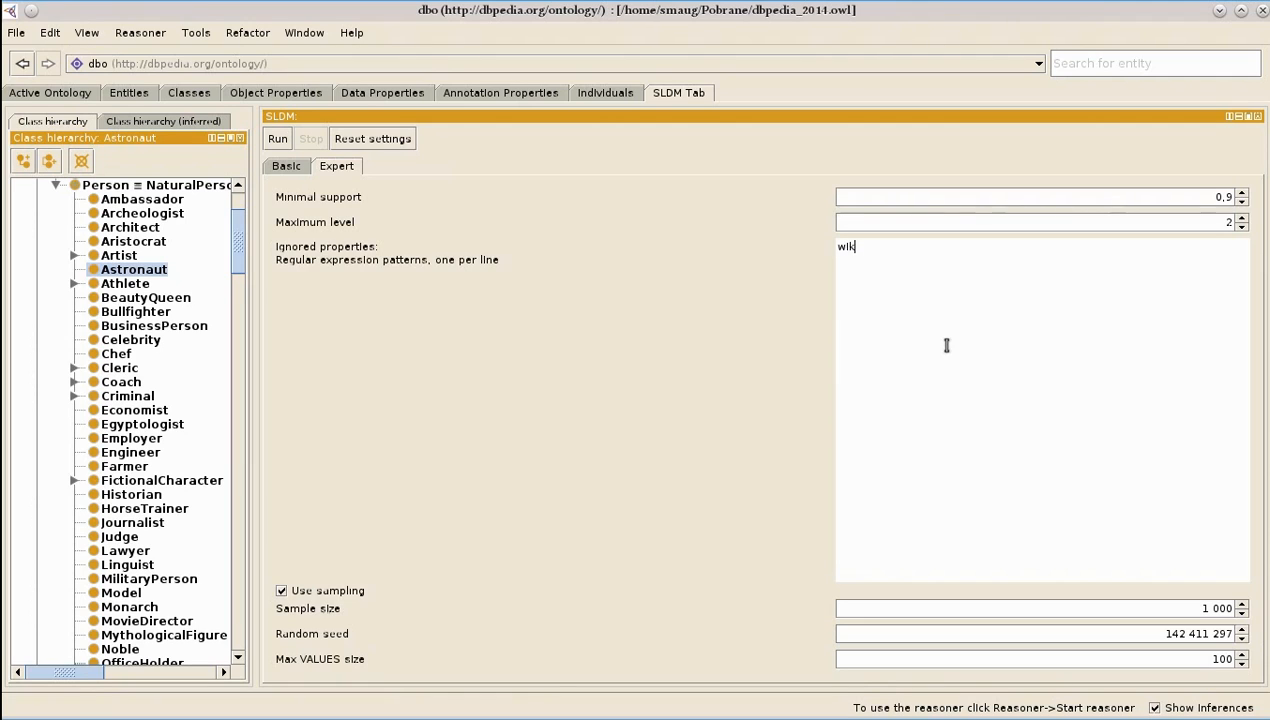
pyautogui.write('*')
pyautogui.write('^http://')
pyautogui.write('dbpedia')
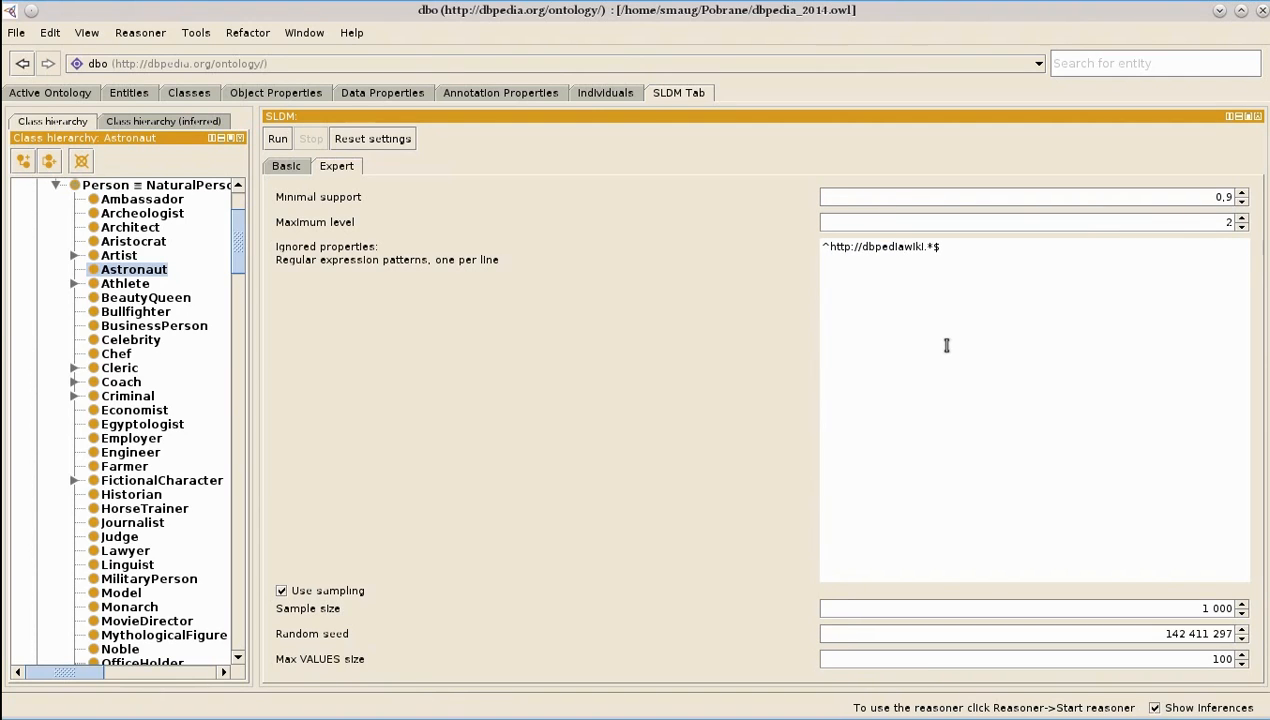
pyautogui.write('.org/o')
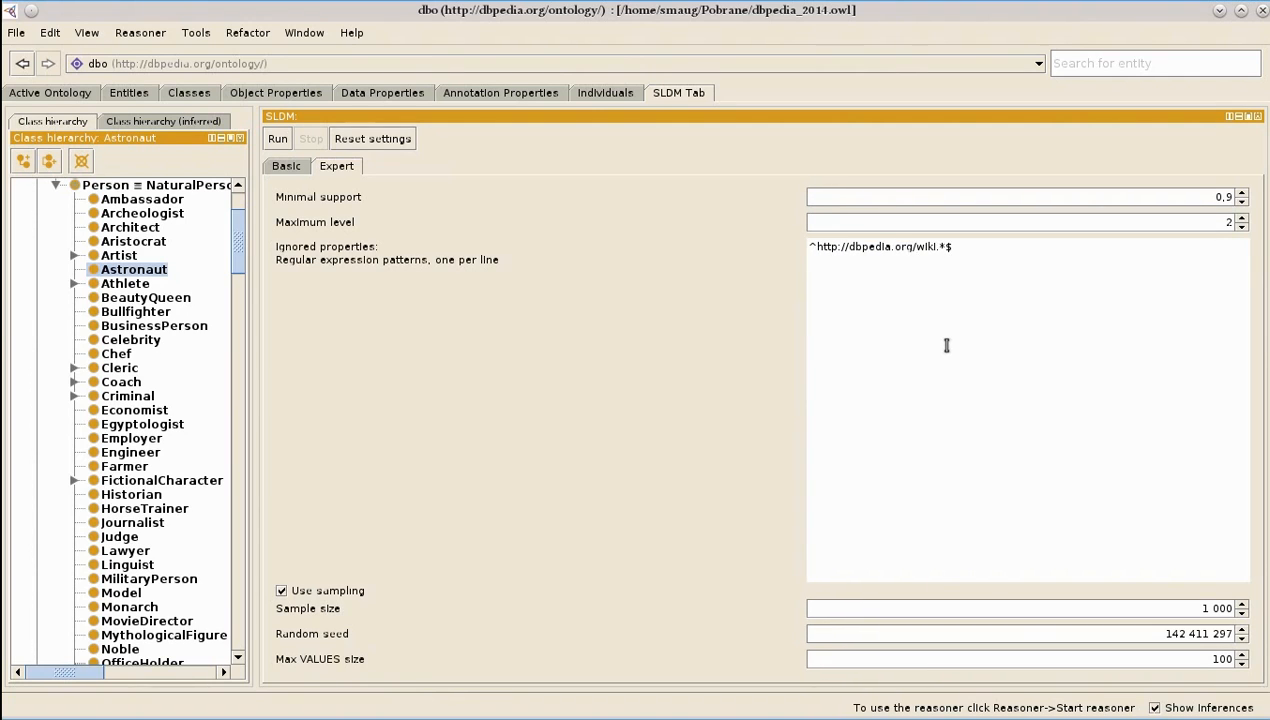
pyautogui.write('ntology/')
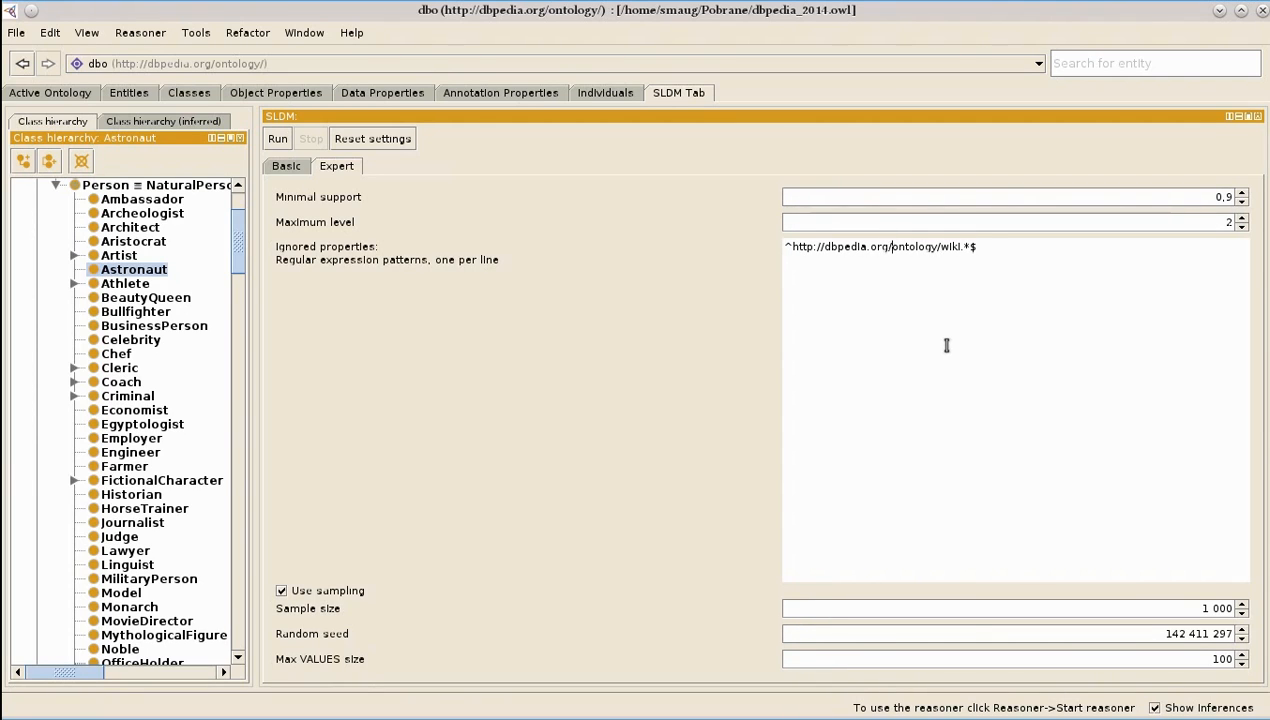
pyautogui.write('(')
pyautogui.write('|property)')
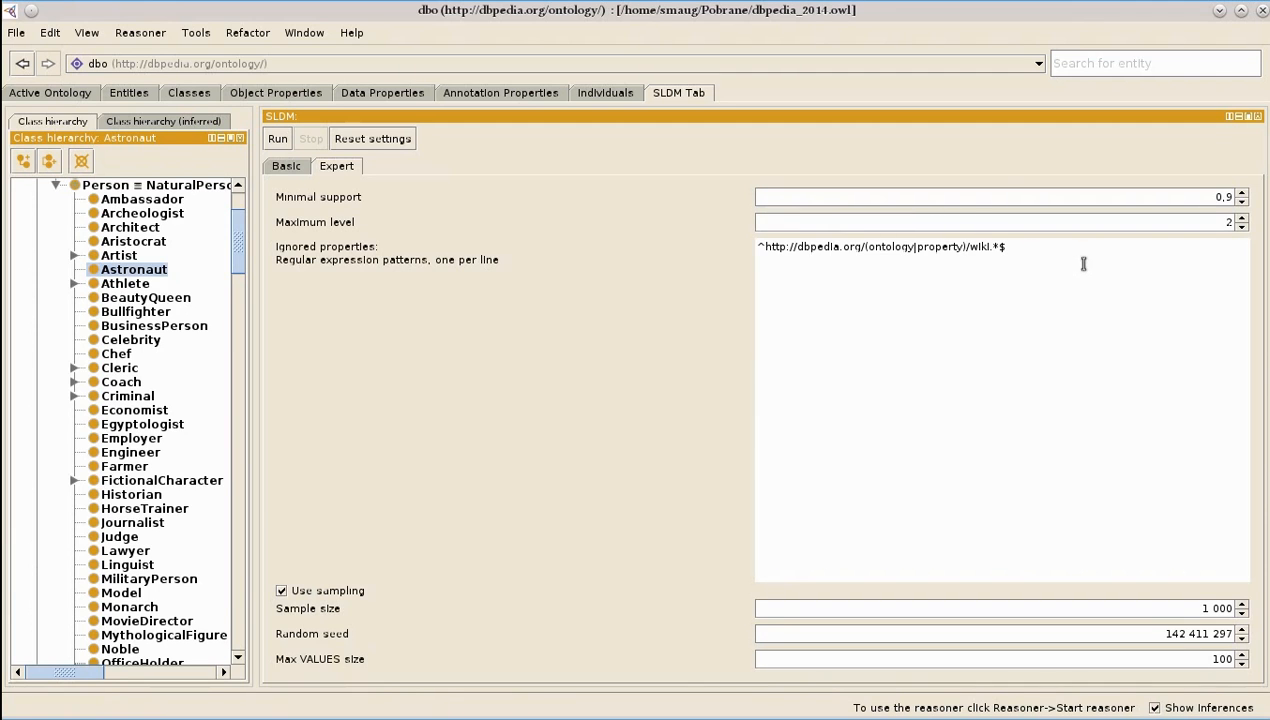
pyautogui.click(287, 167)
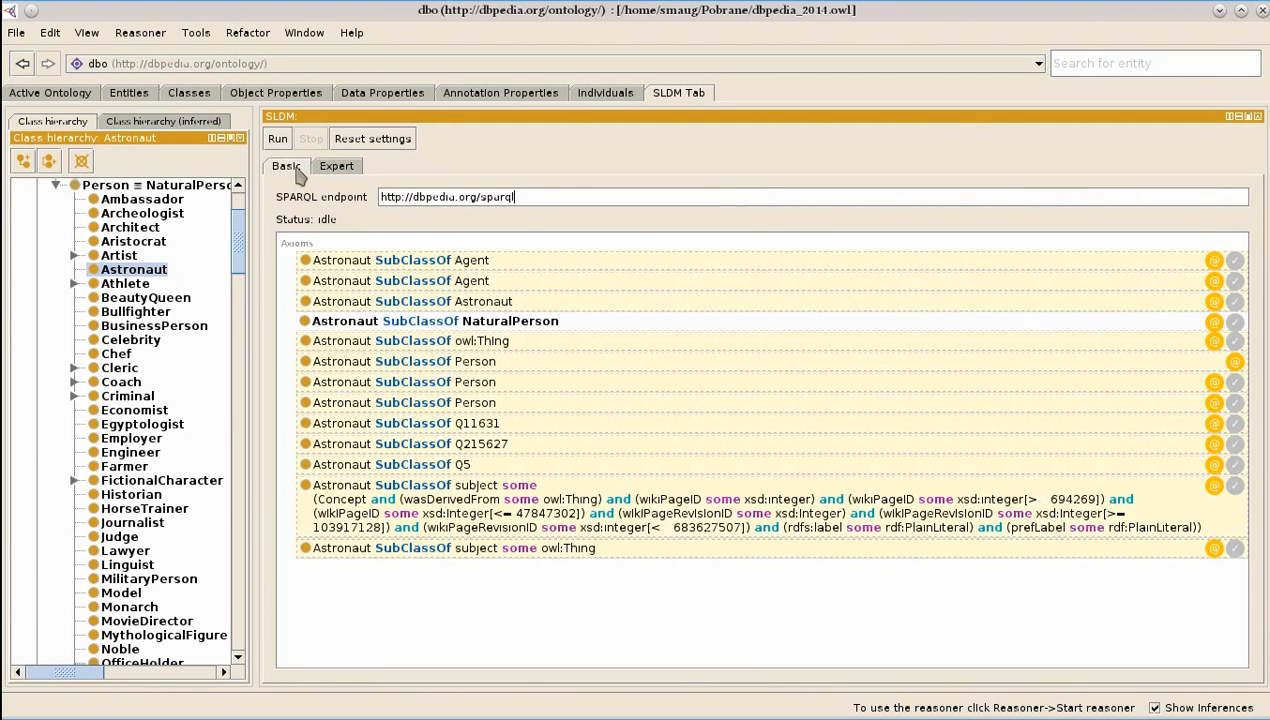
pyautogui.click(279, 140)
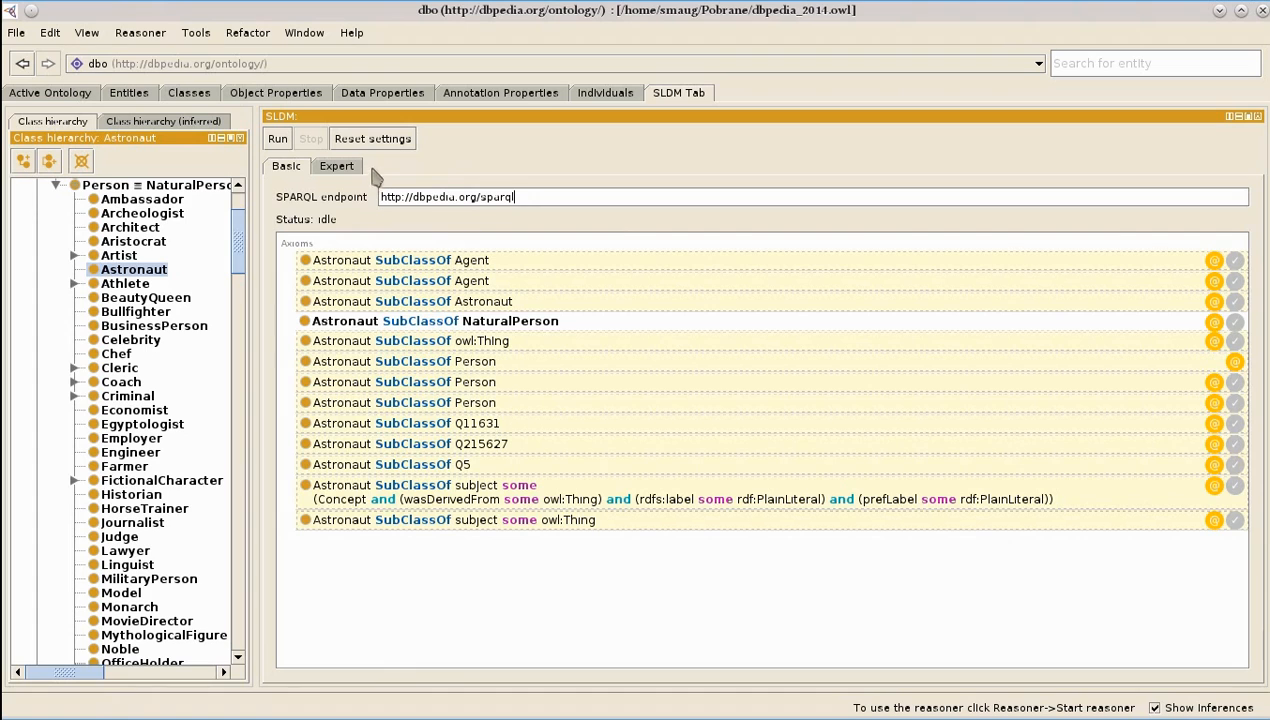
# - Lower the minimal support in the expert settings and rerun SLDM for the Astronaut class
pyautogui.click(337, 166)
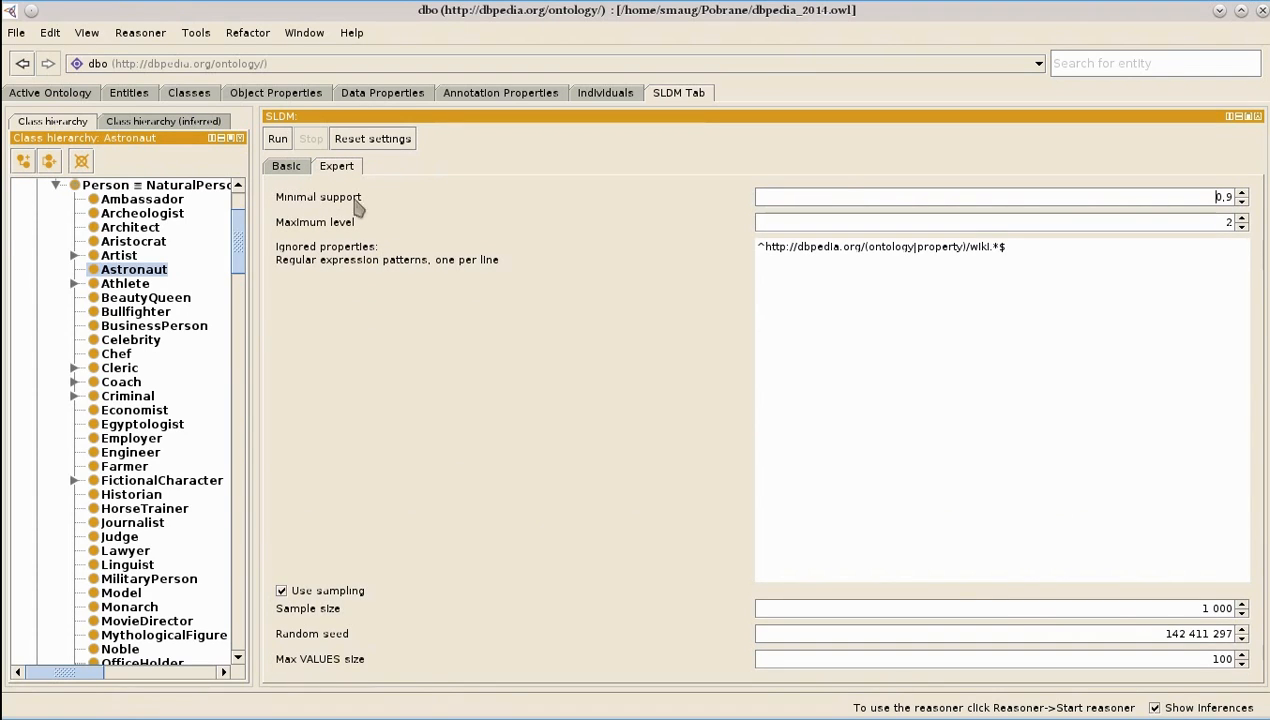
pyautogui.doubleClick(1226, 197)
pyautogui.click(287, 167)
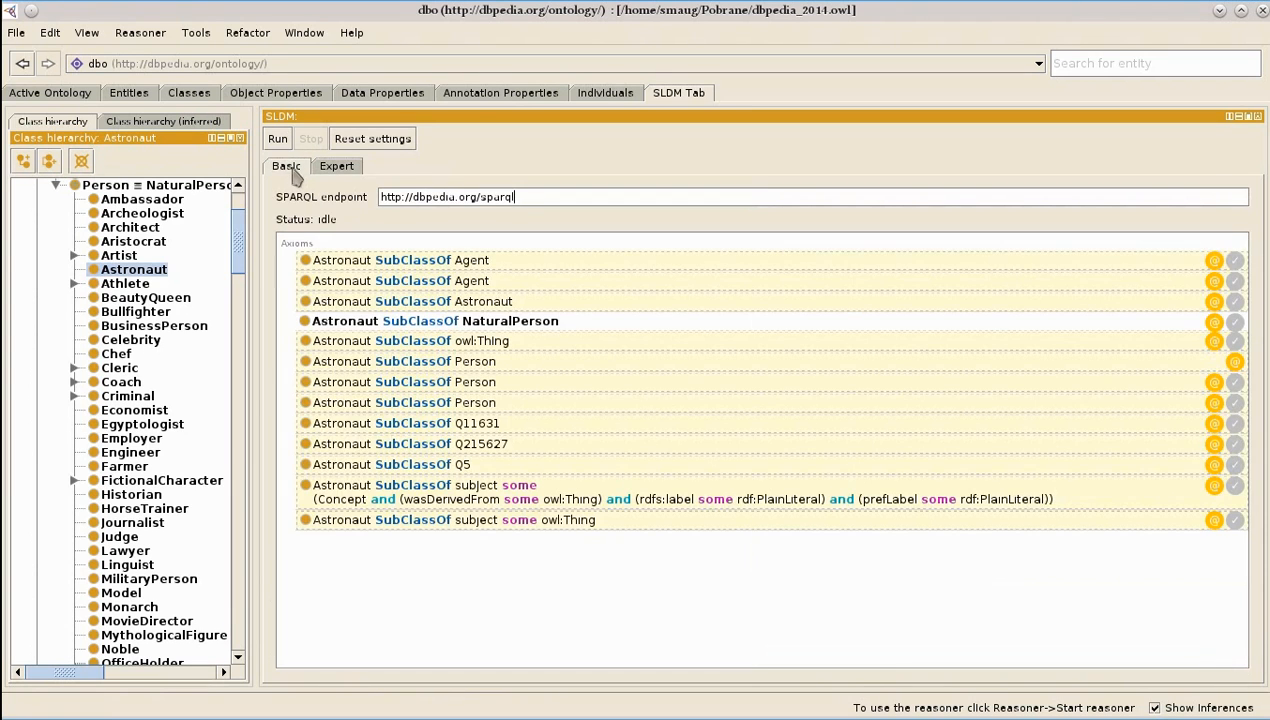
pyautogui.click(277, 138)
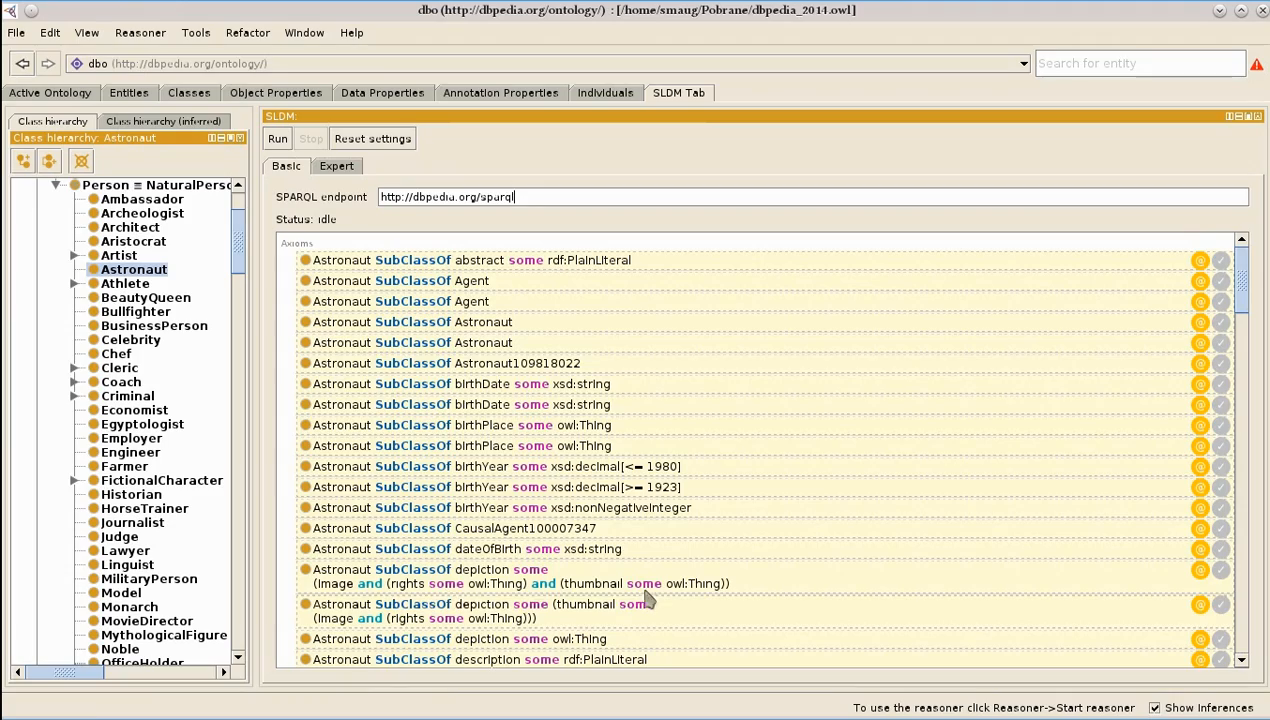
# - Examine the full list of suggested Astronaut SubClassOf axioms
pyautogui.scroll(-3, 907, 504)
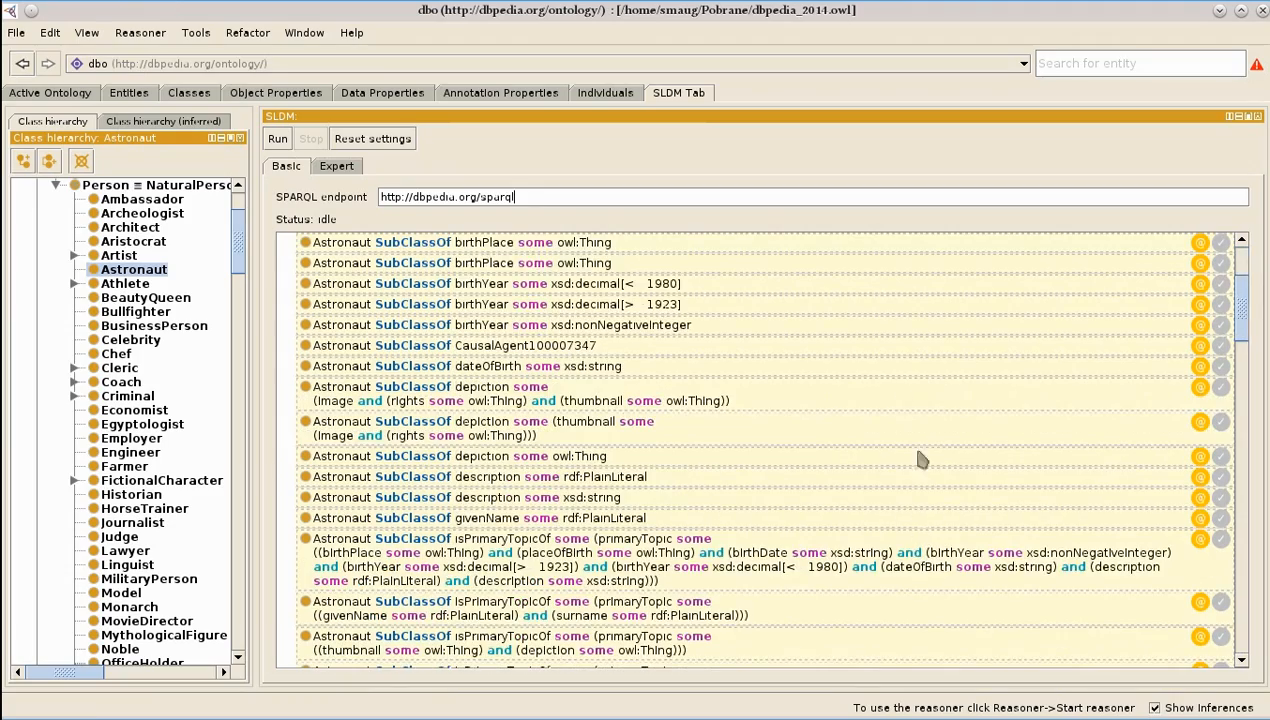
pyautogui.scroll(-8, 920, 459)
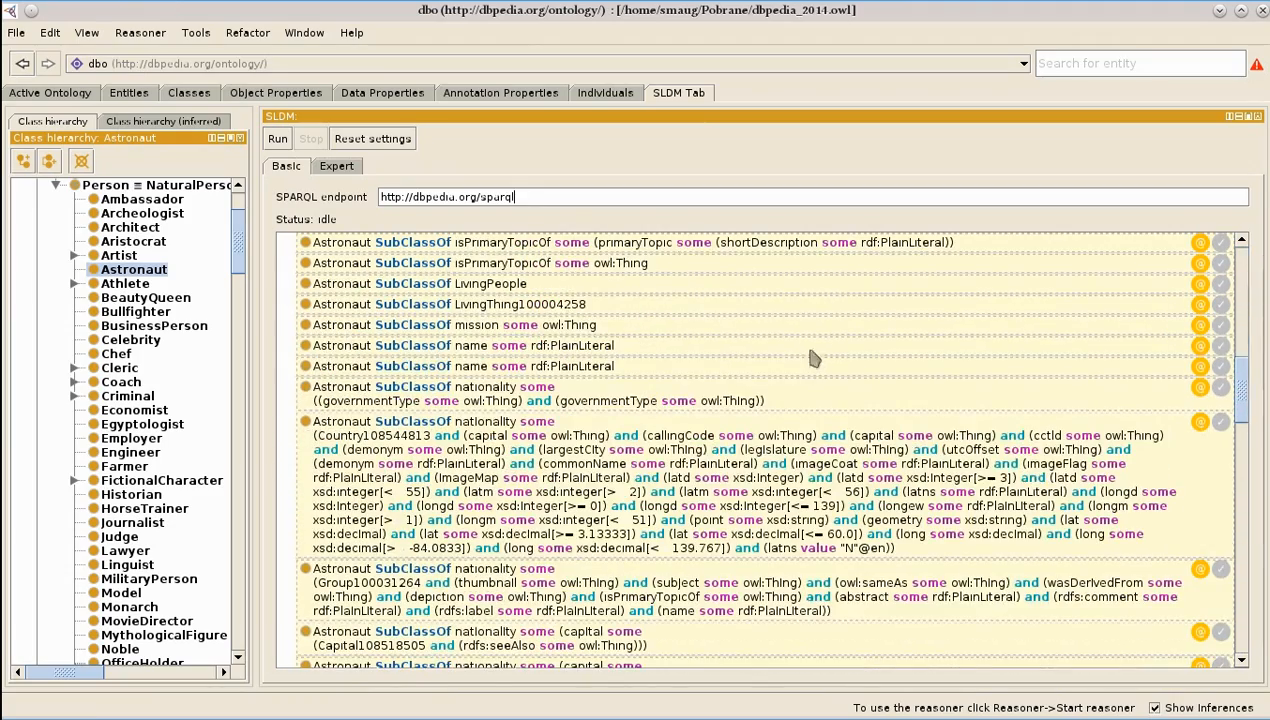
pyautogui.scroll(-6, 814, 358)
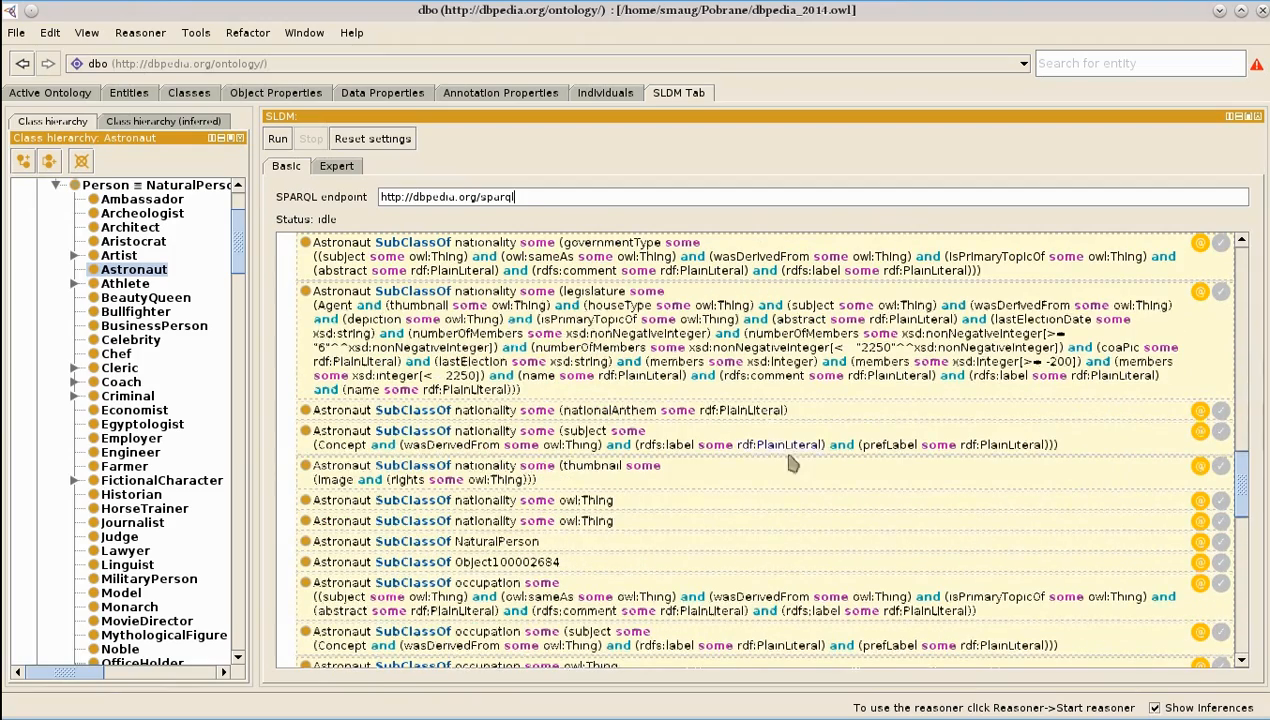
pyautogui.scroll(-5, 790, 463)
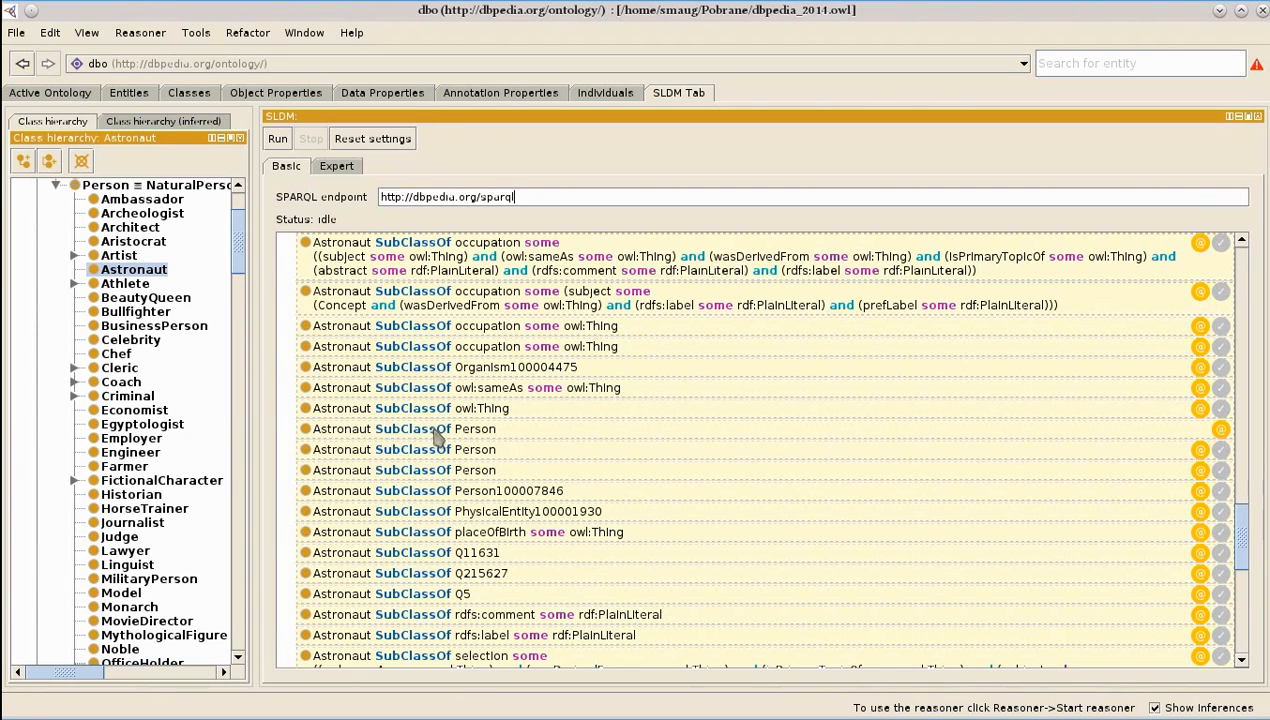
pyautogui.scroll(-6, 1068, 476)
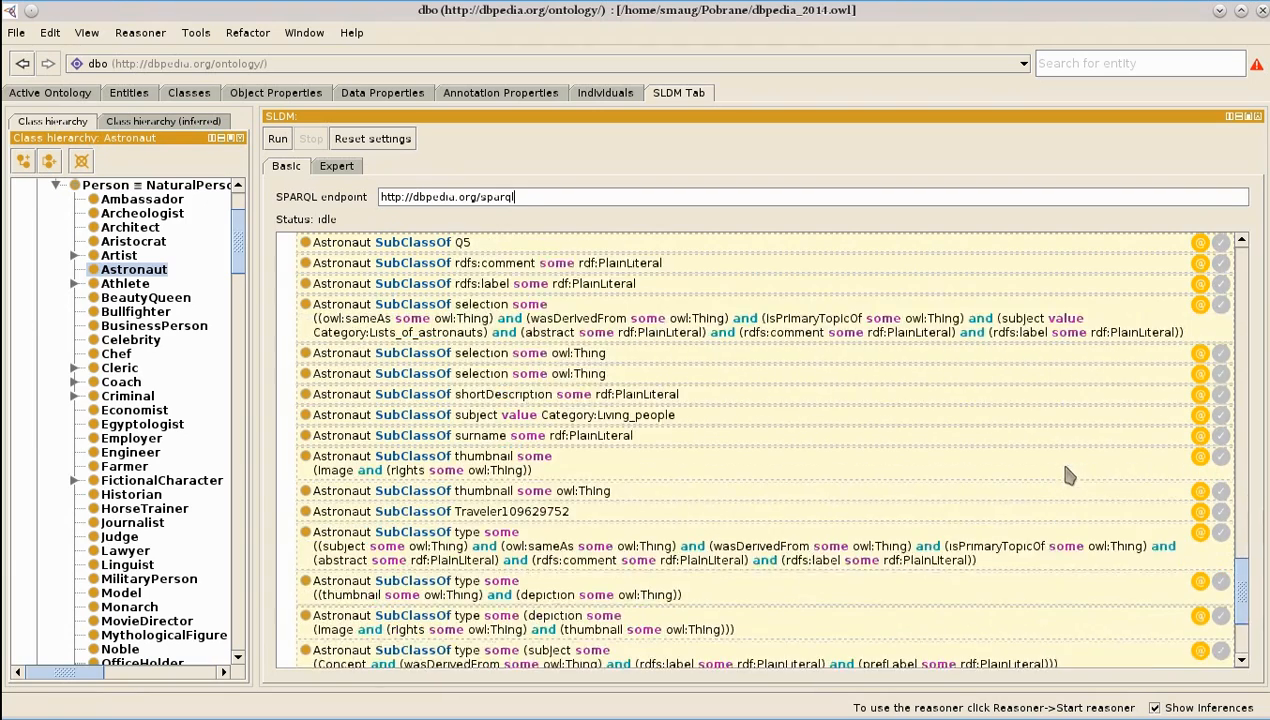
pyautogui.scroll(-3, 1068, 476)
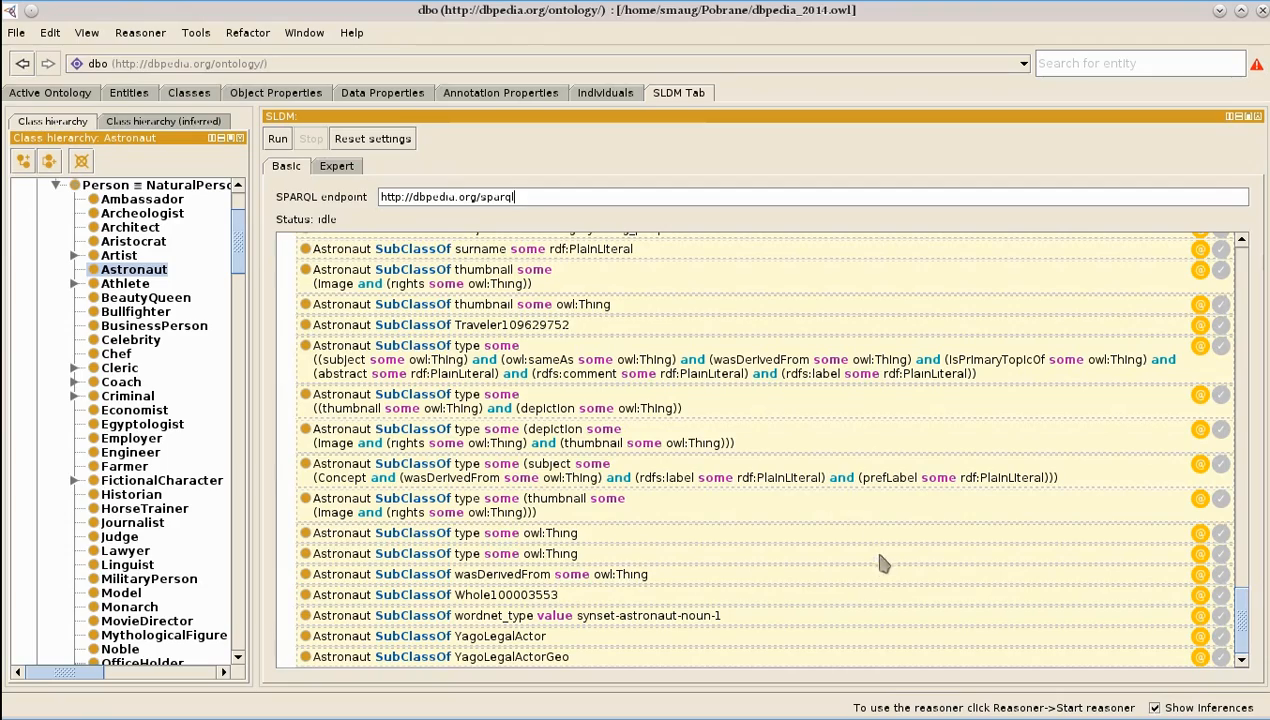
pyautogui.scroll(10, 919, 478)
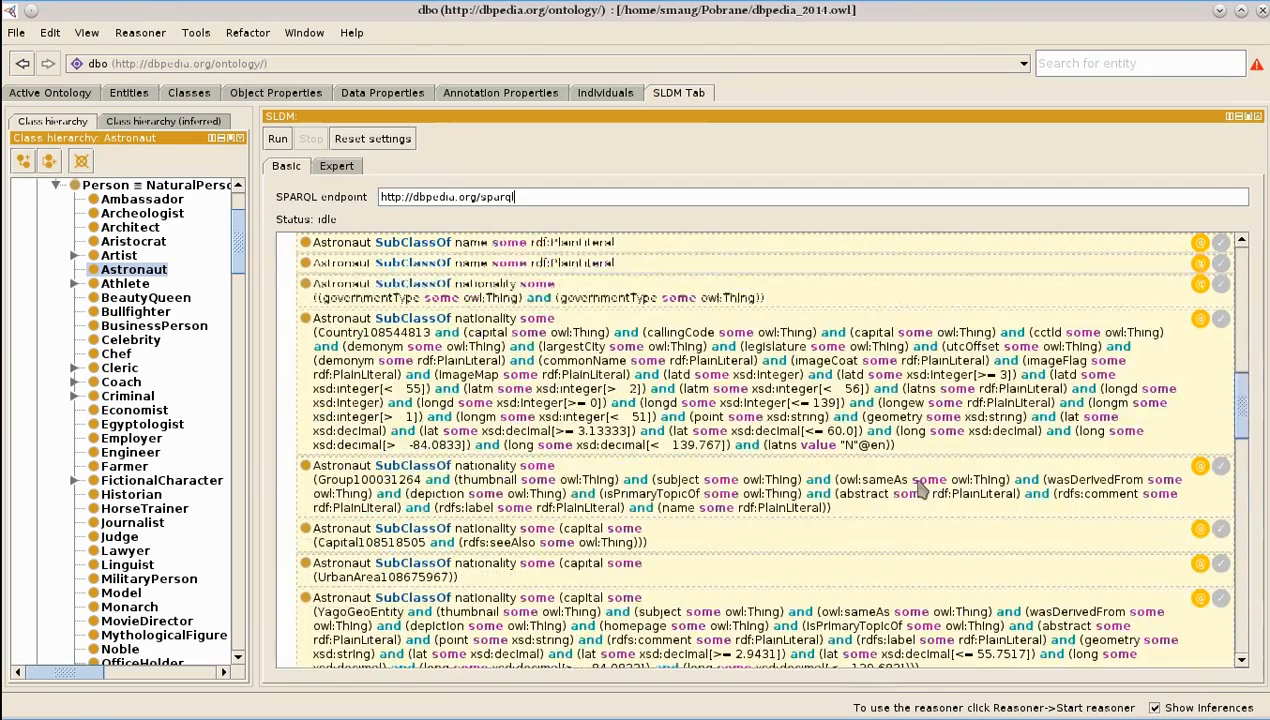
pyautogui.scroll(15, 917, 482)
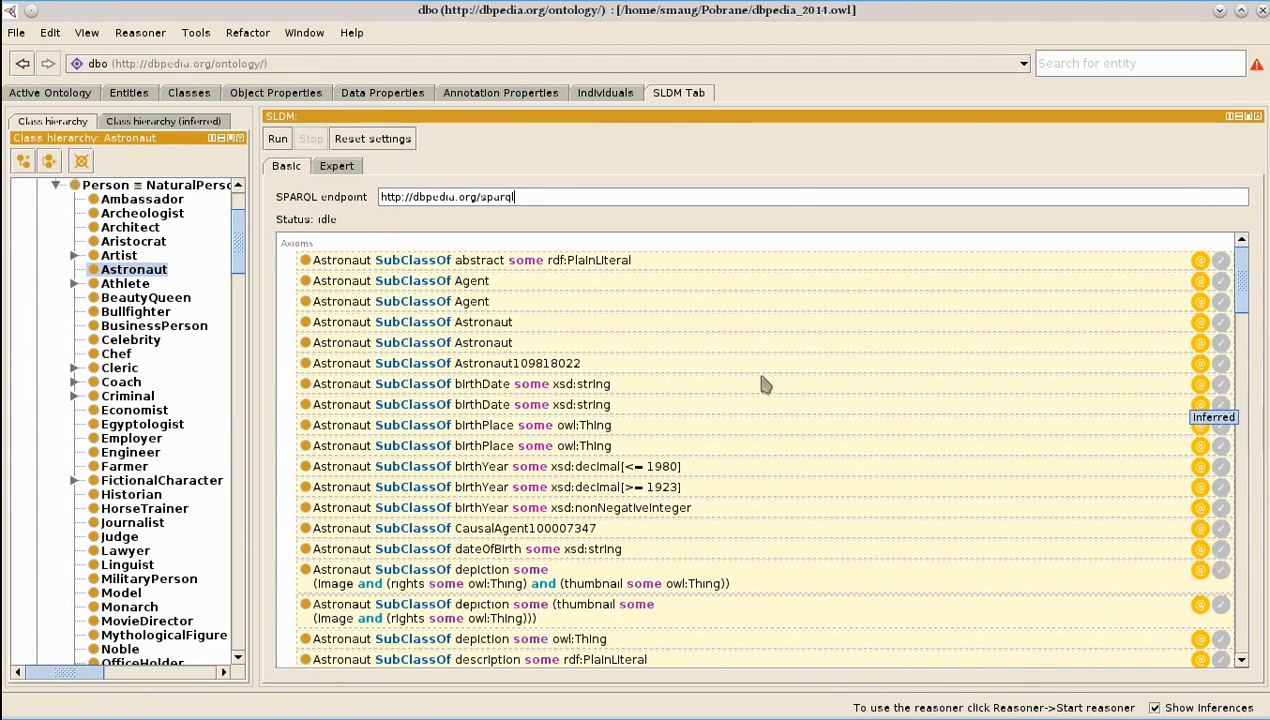
pyautogui.scroll(-1, 918, 384)
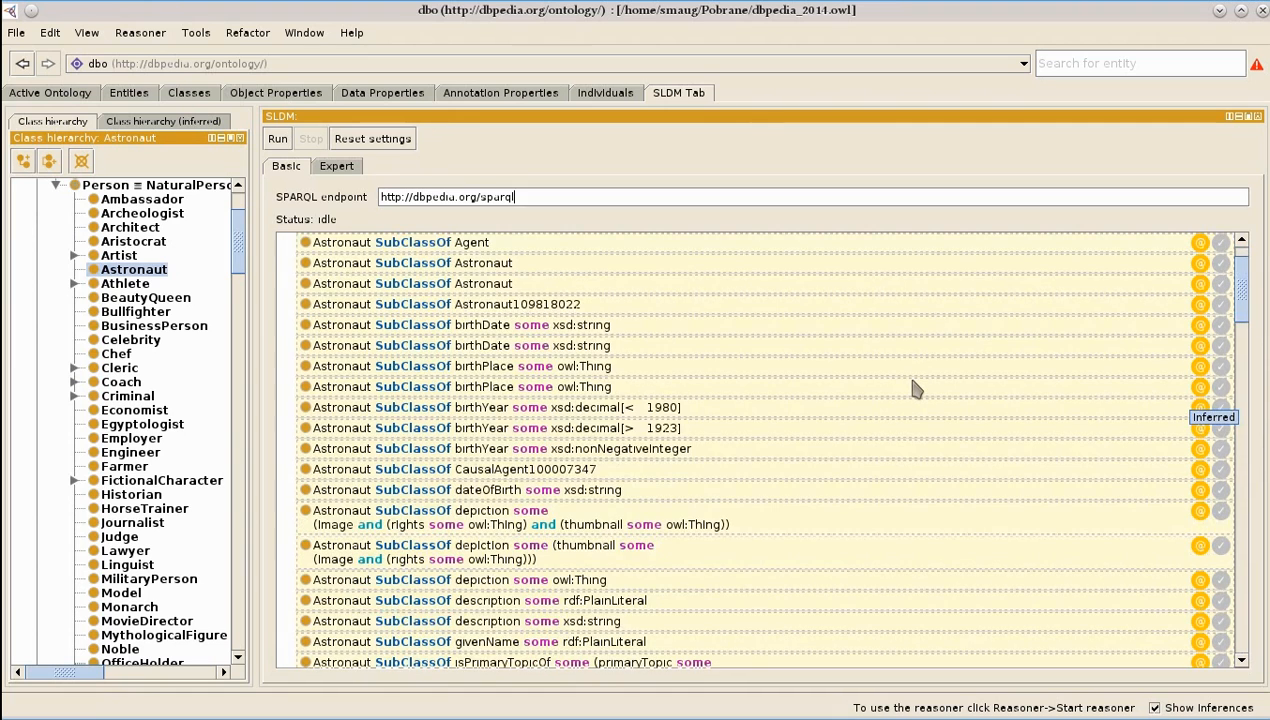
pyautogui.scroll(1, 916, 388)
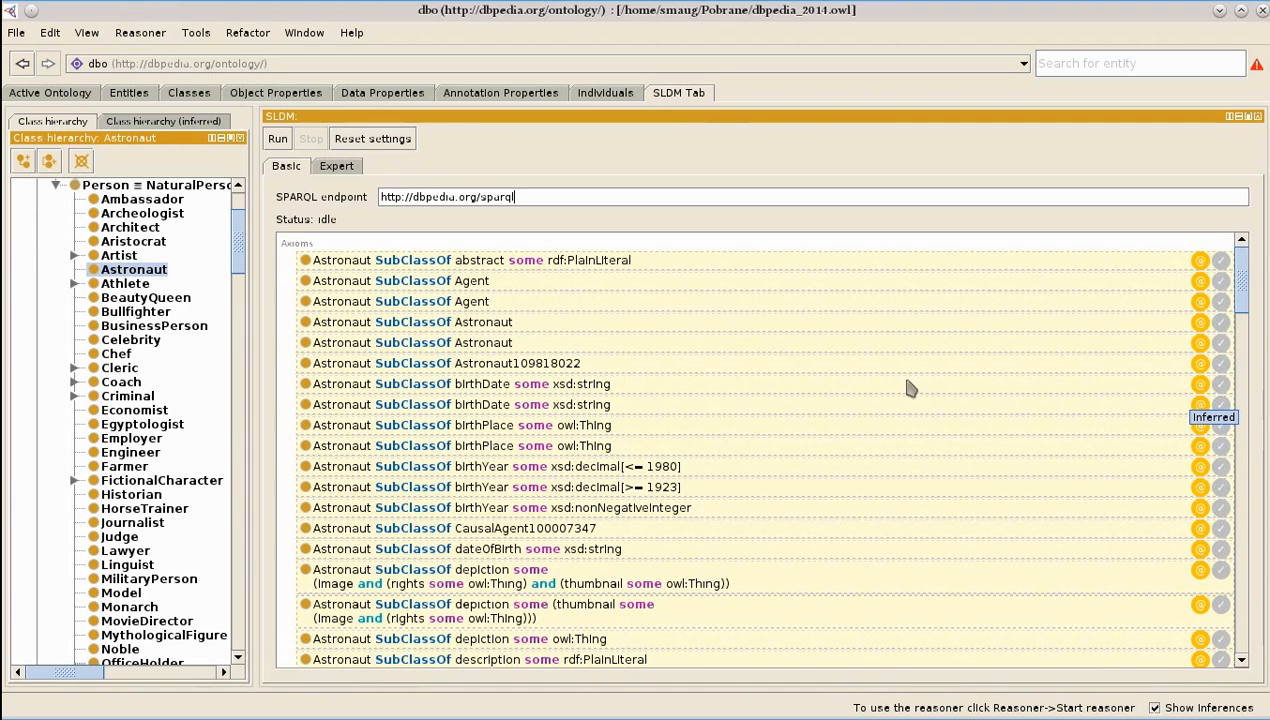